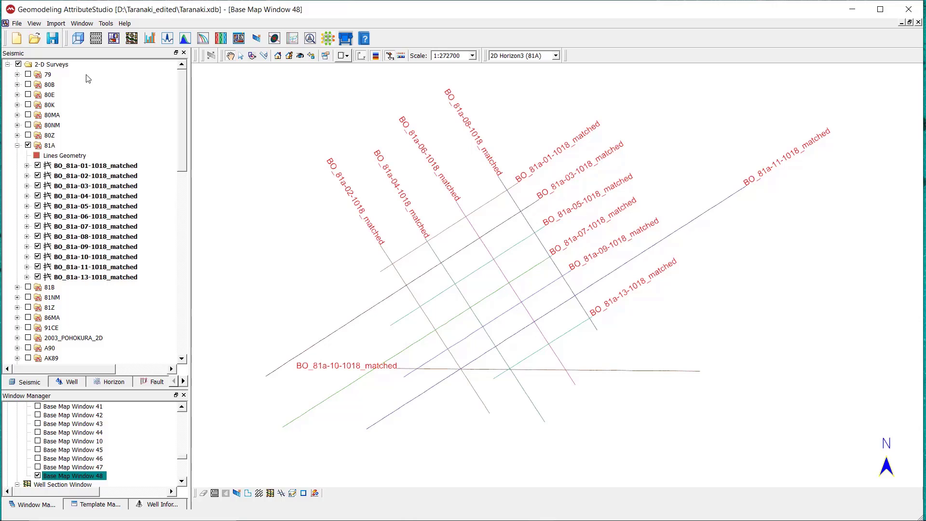
Start a 2D horizon import with the files 2D Horizon1, 2D Horizon2 and 2D Horizon3 (81A), previewing their contents before opening them.
click(56, 24)
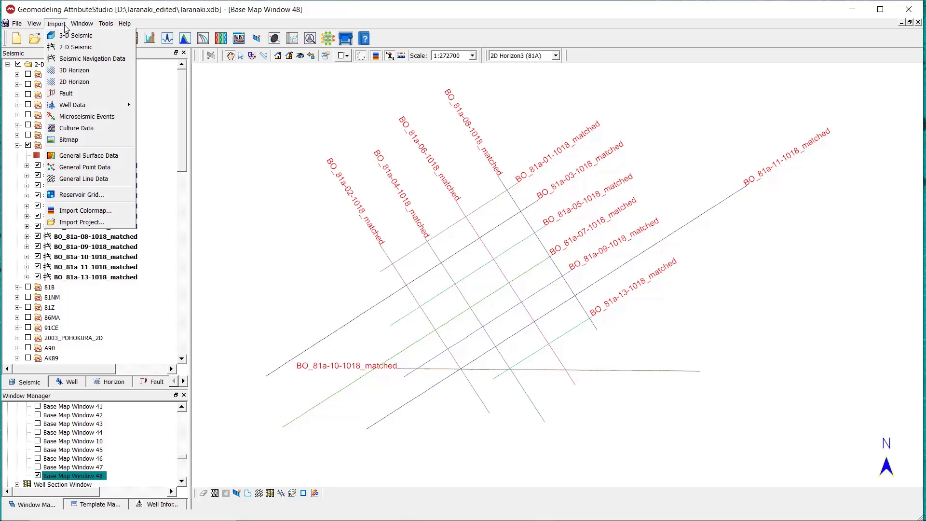
click(95, 83)
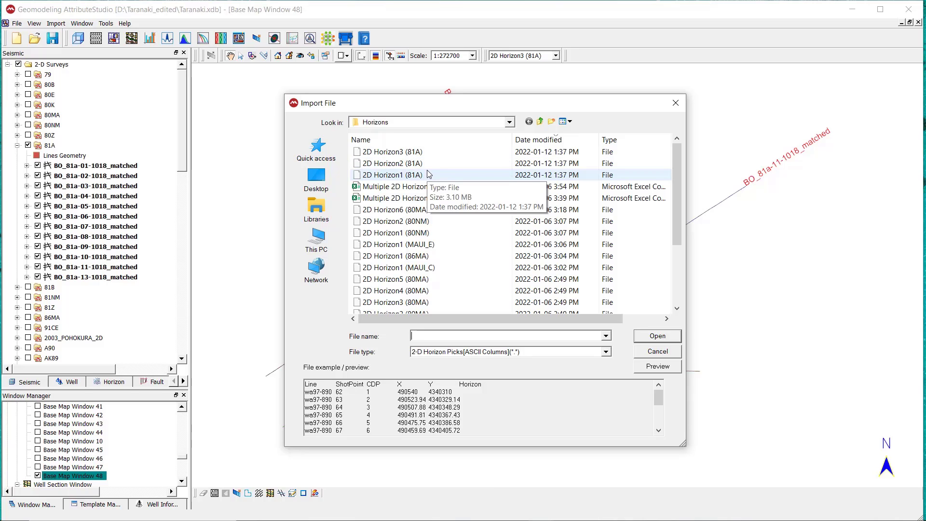
drag(429, 174, 446, 150)
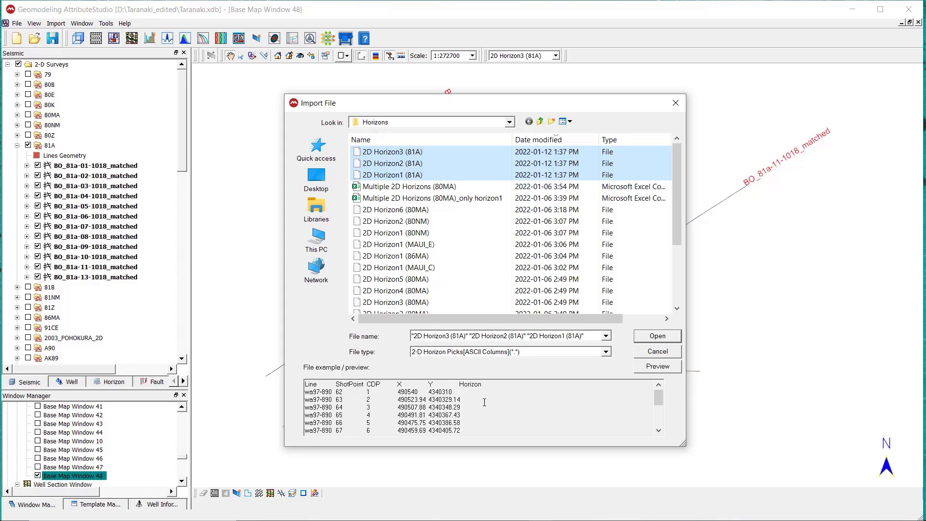
click(658, 369)
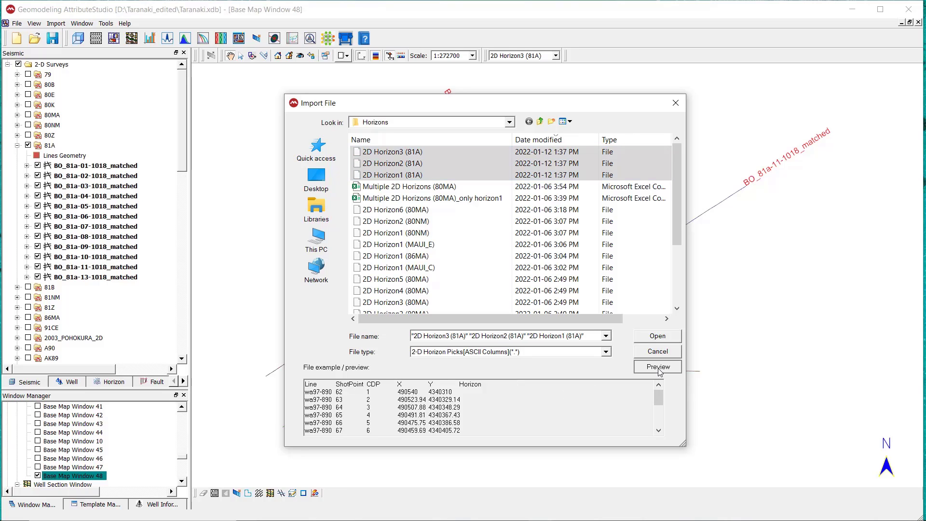
scroll(543, 415, down, 2)
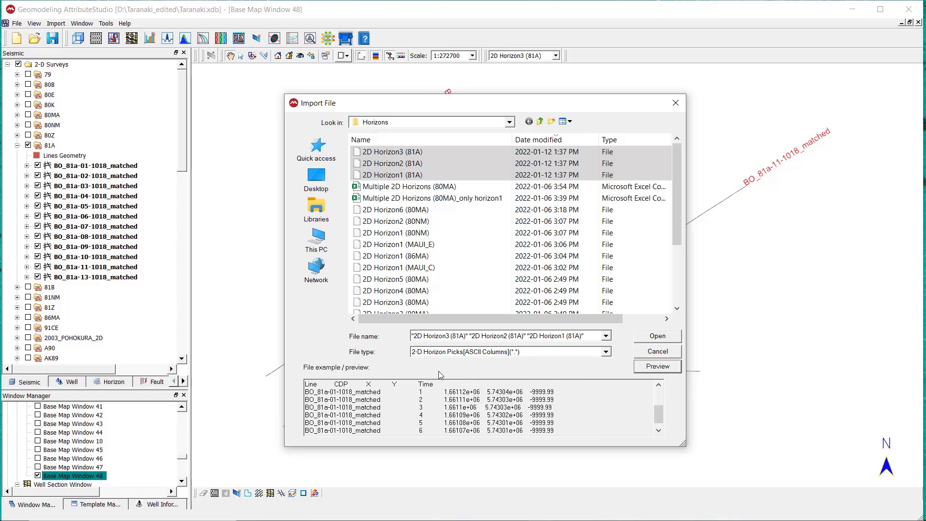
click(658, 336)
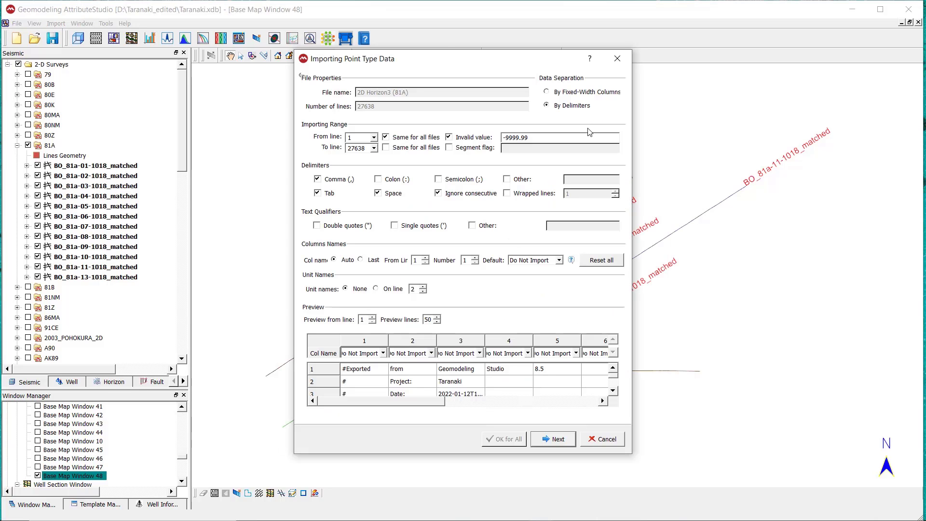
Enlarge the point data import dialog and set the importing range to start from line 8, the first data row below the headers.
drag(441, 69, 351, 84)
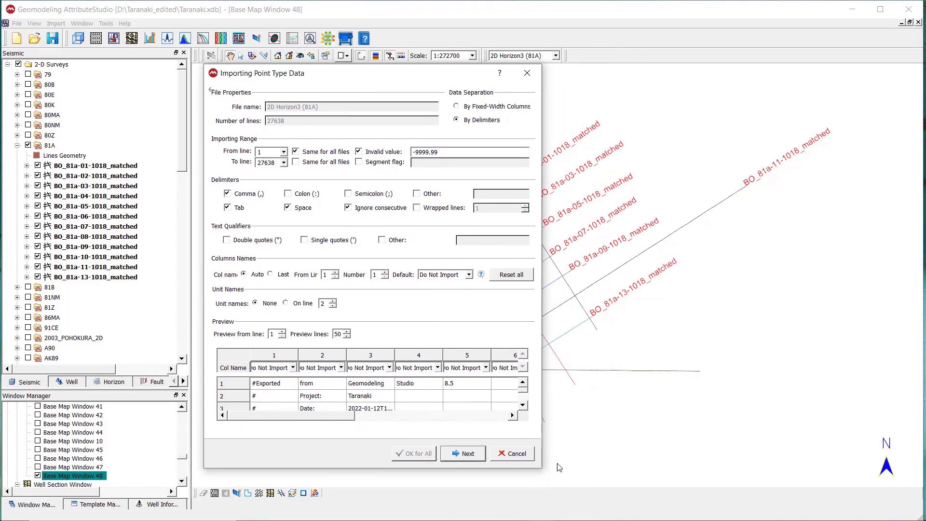
drag(544, 469, 700, 504)
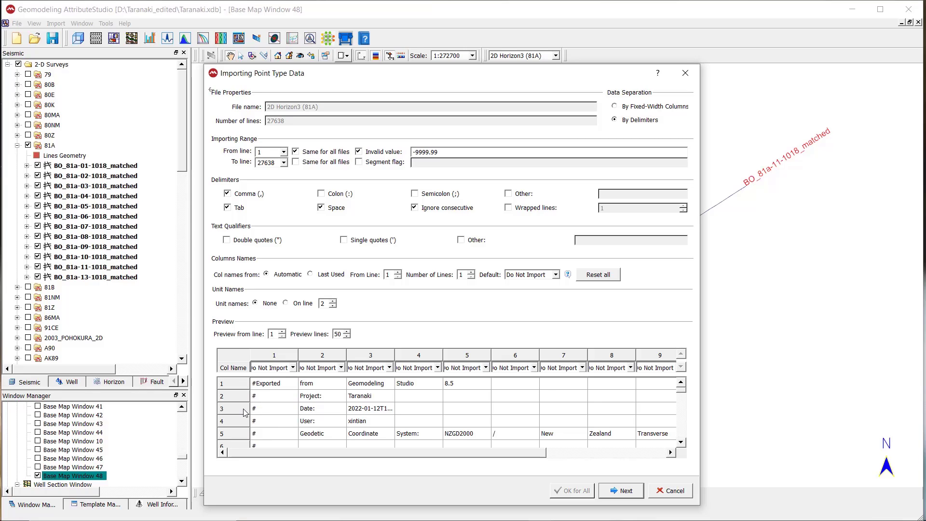
scroll(244, 412, down, 1)
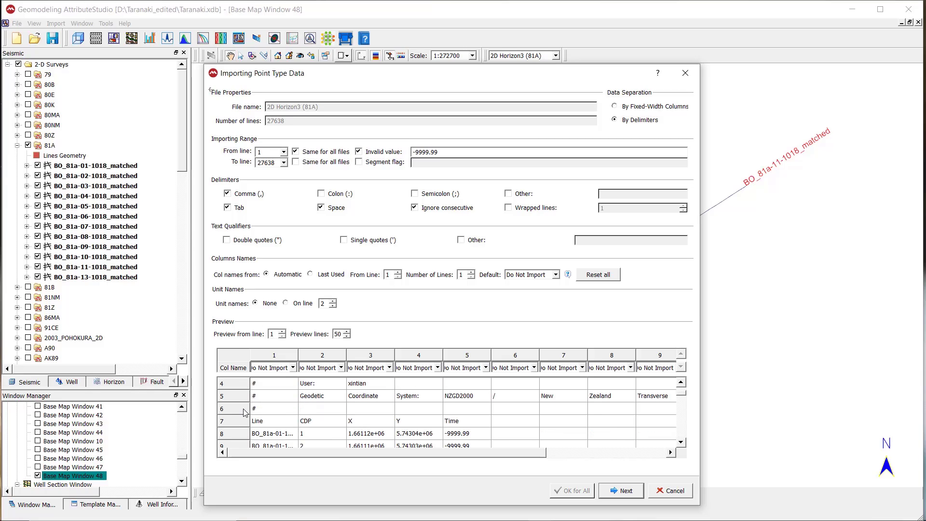
click(242, 437)
scroll(243, 415, down, 1)
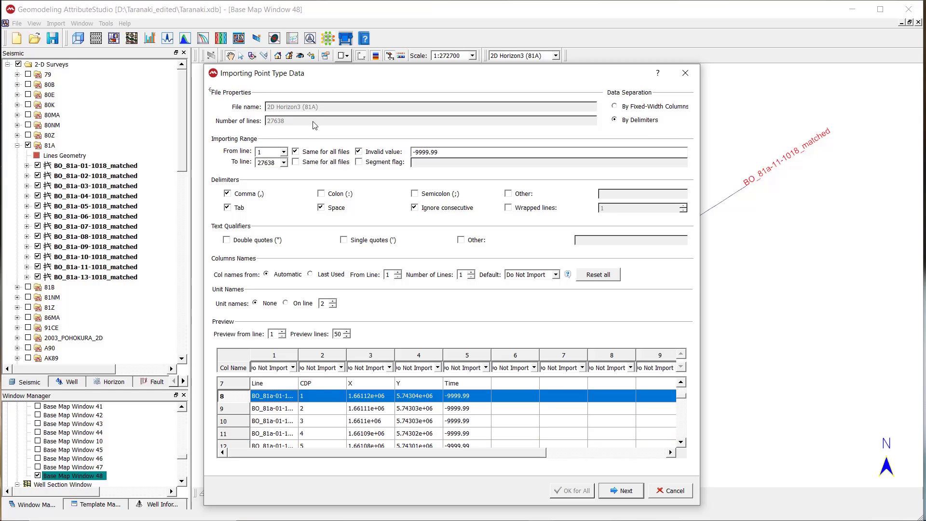
click(278, 152)
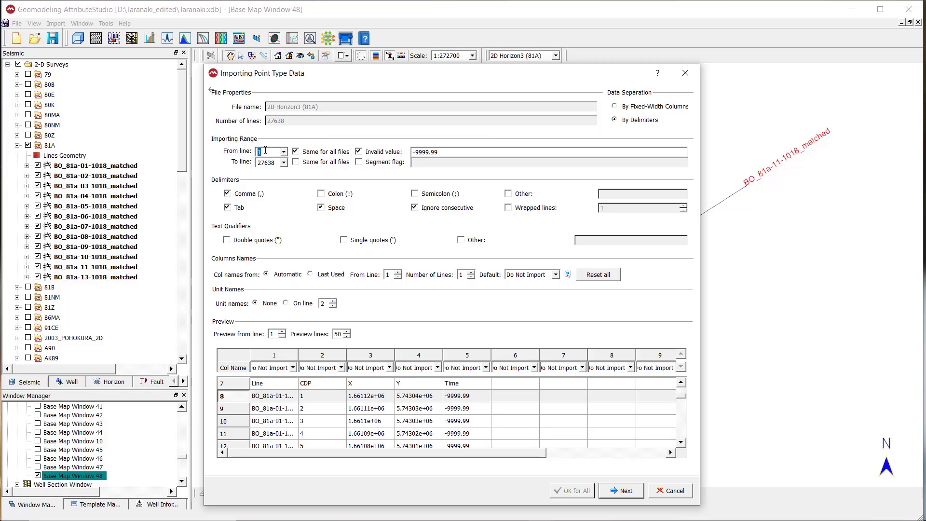
text(8)
click(446, 151)
click(458, 398)
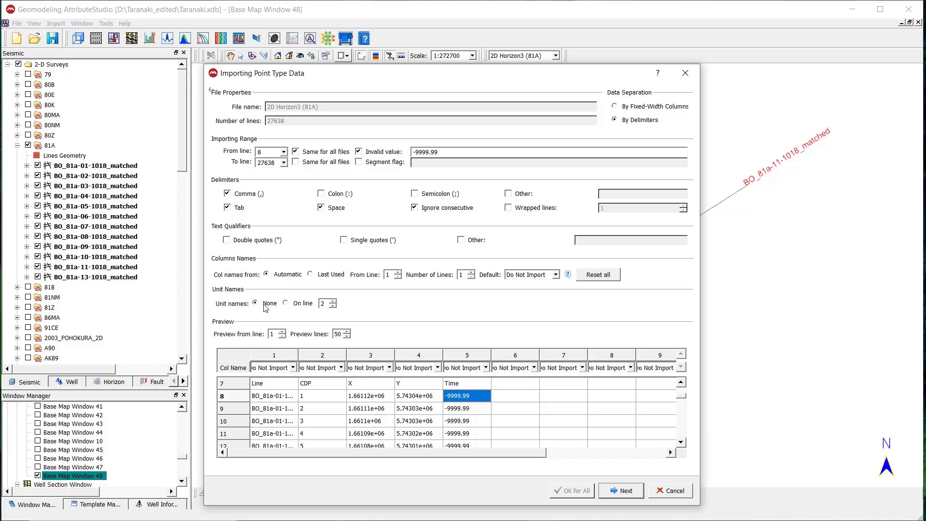
click(245, 398)
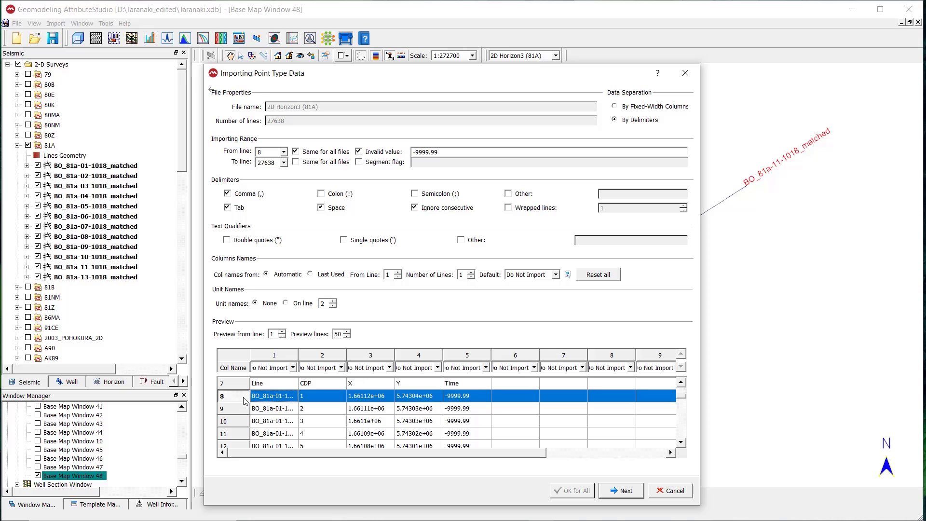
Assign columns 1 to 5 as Line name, CDP, X, Y and Z, and proceed to the data properties.
click(293, 368)
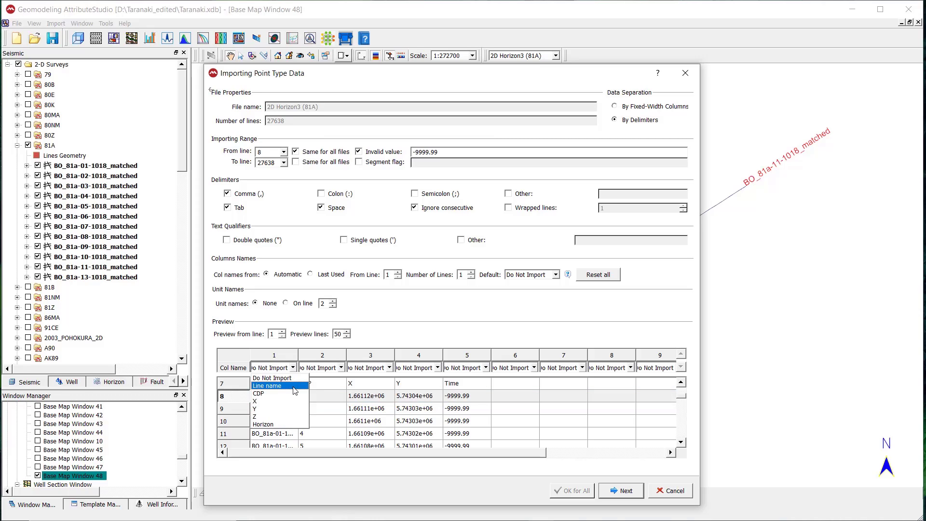
click(295, 387)
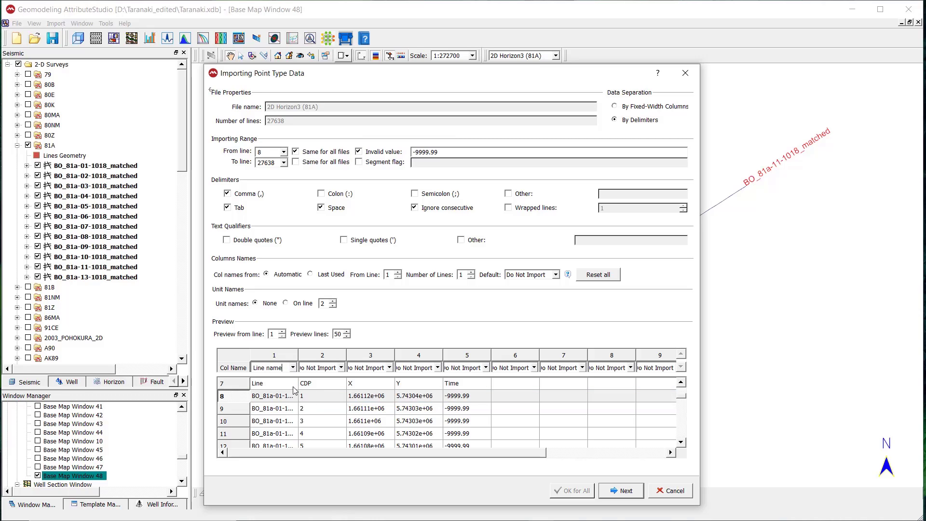
click(342, 368)
click(344, 393)
click(390, 368)
click(366, 400)
click(433, 368)
click(415, 408)
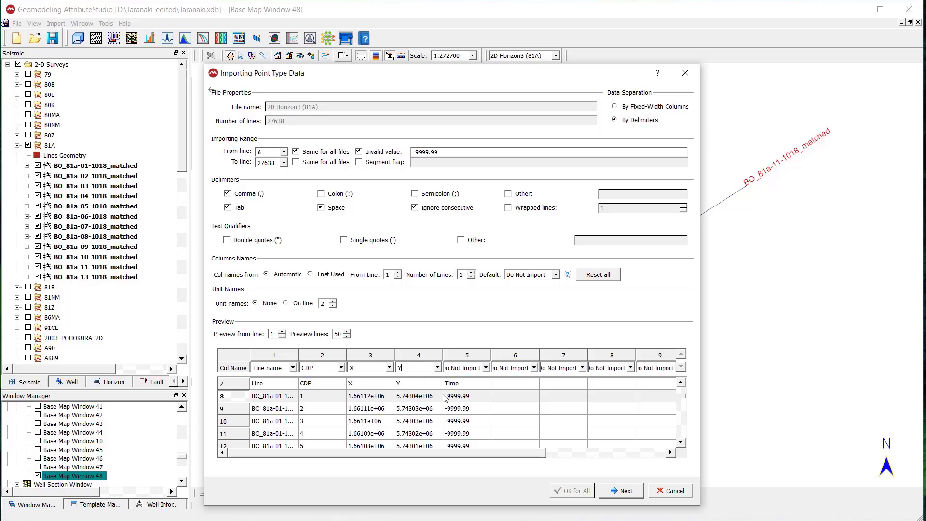
click(487, 368)
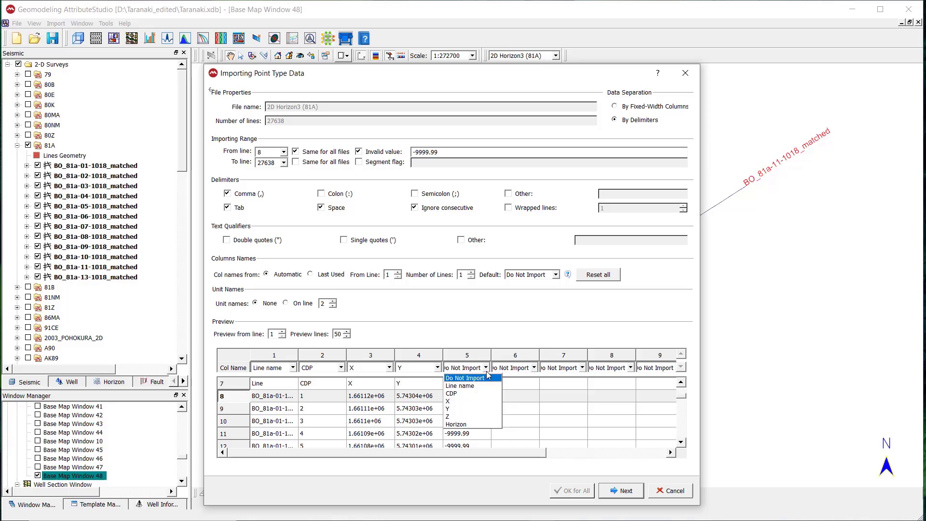
click(463, 421)
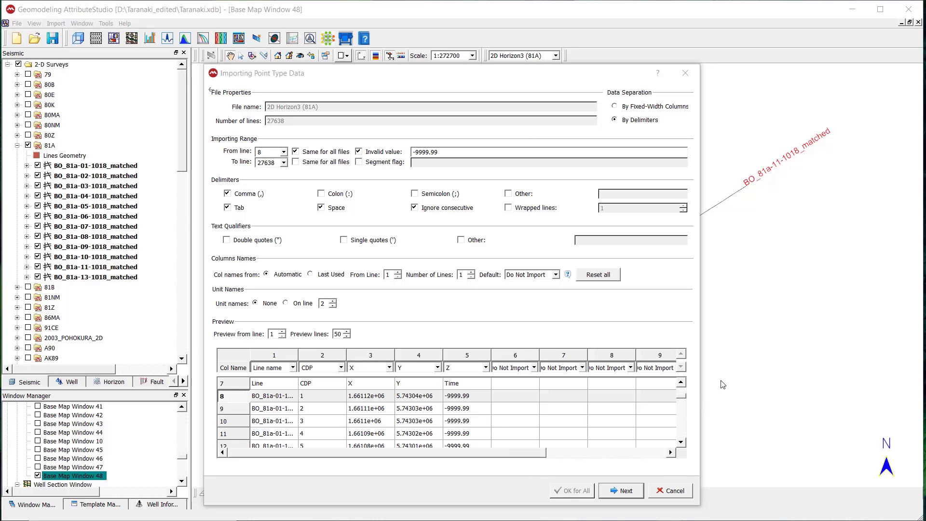
click(626, 490)
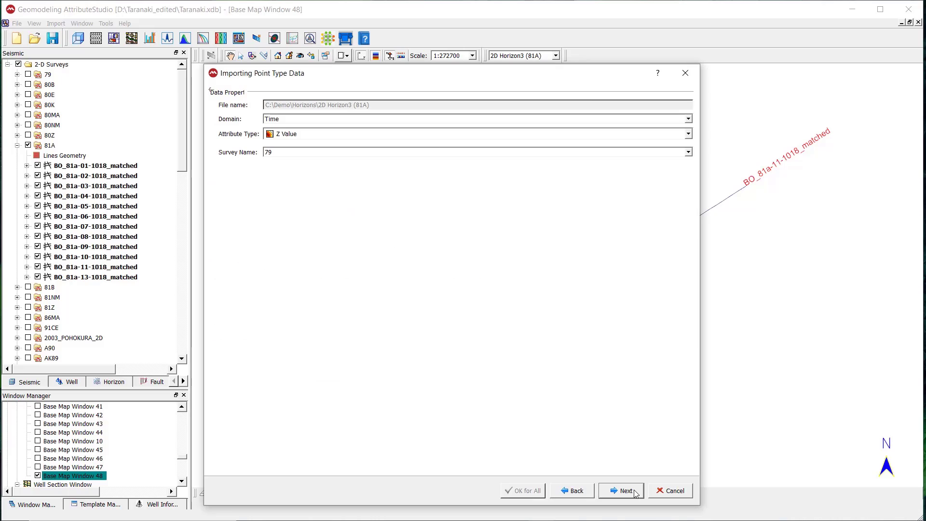
Keep Z Value as the attribute type, set the survey name to 81A, and proceed to the unit and projection settings.
click(295, 135)
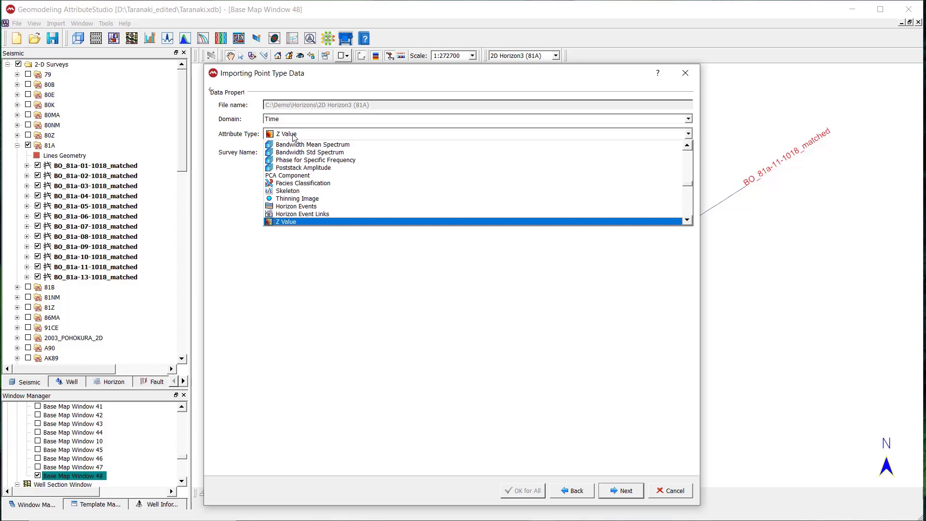
click(294, 137)
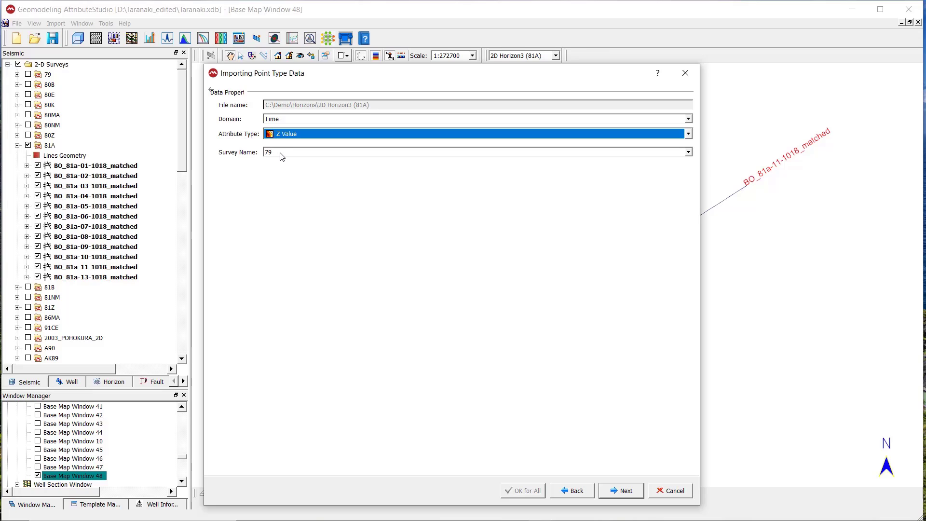
click(282, 153)
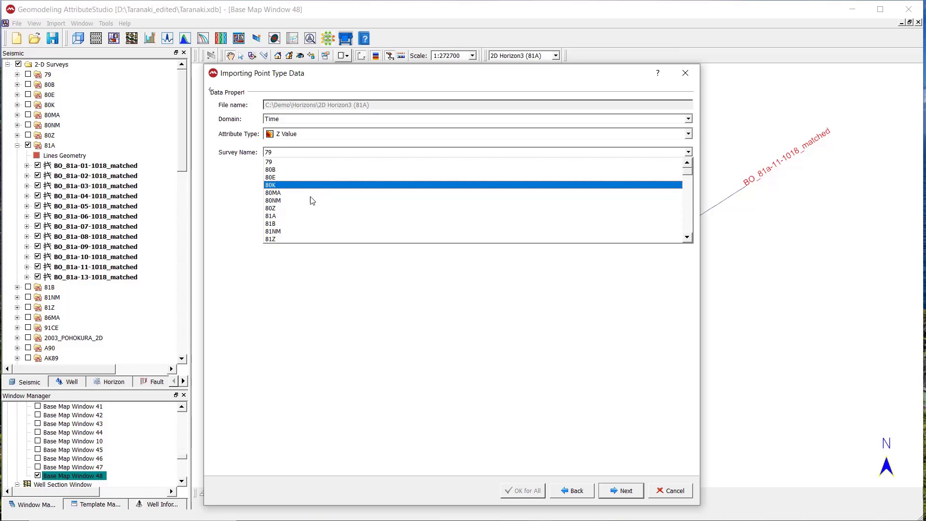
click(306, 217)
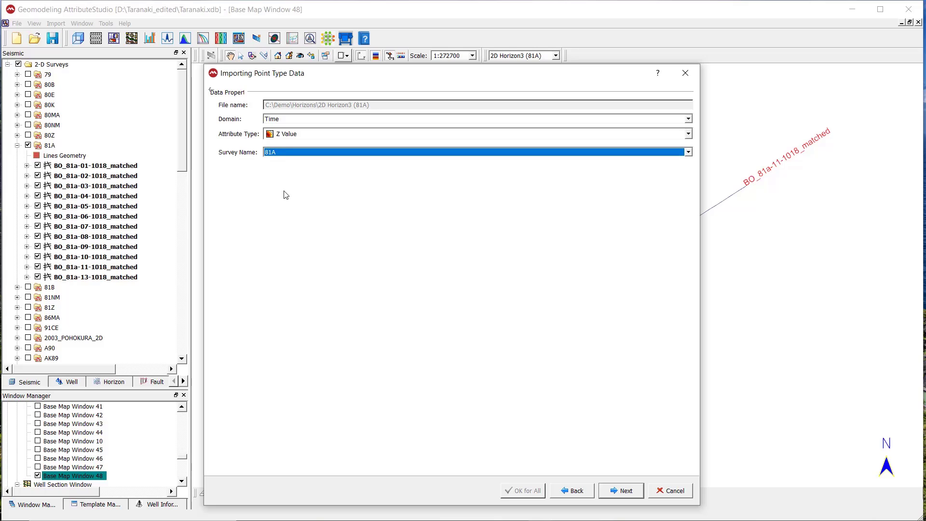
click(622, 492)
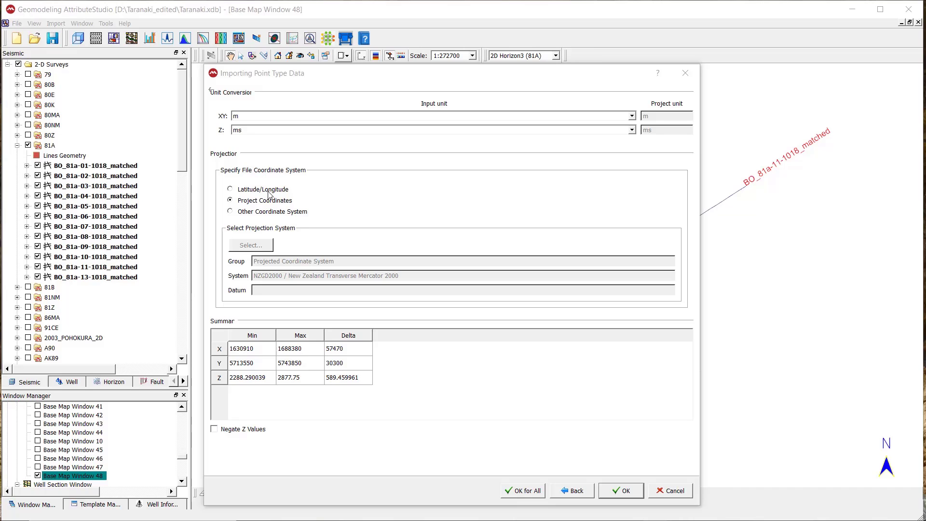
click(251, 214)
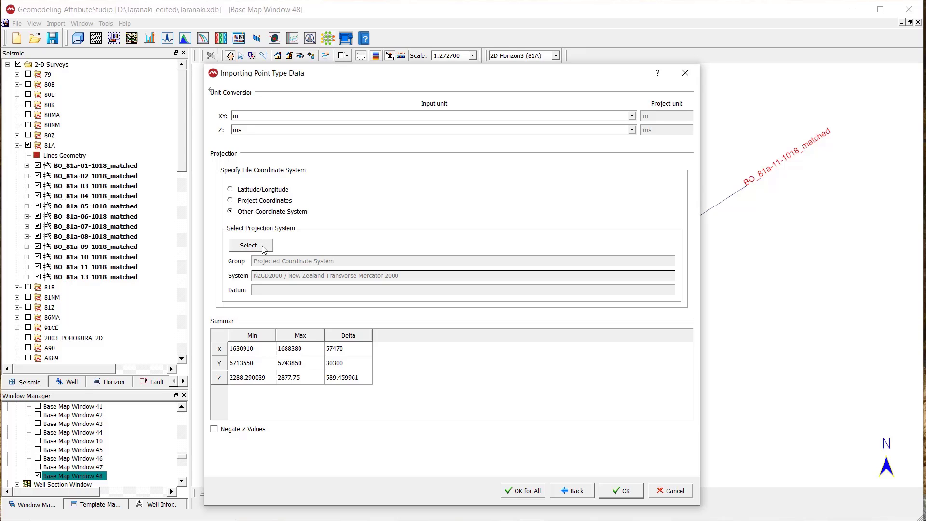
click(265, 245)
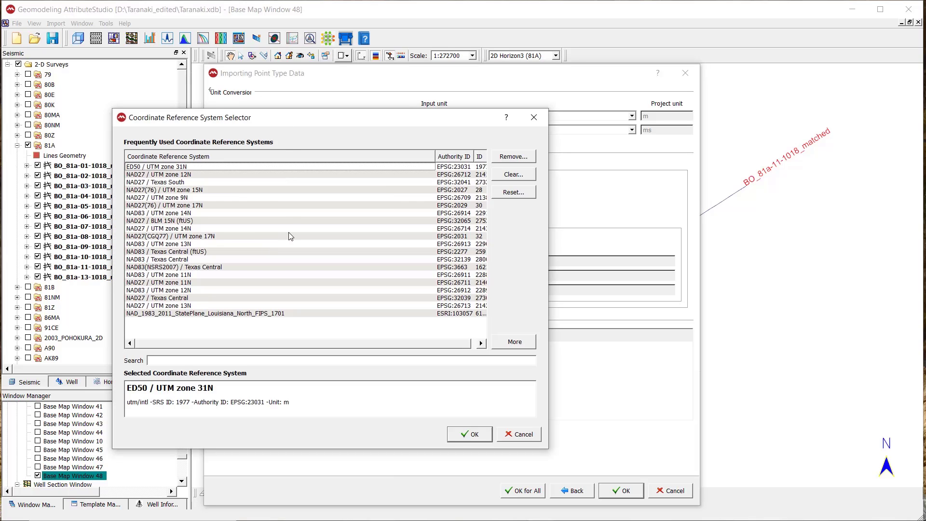
click(534, 117)
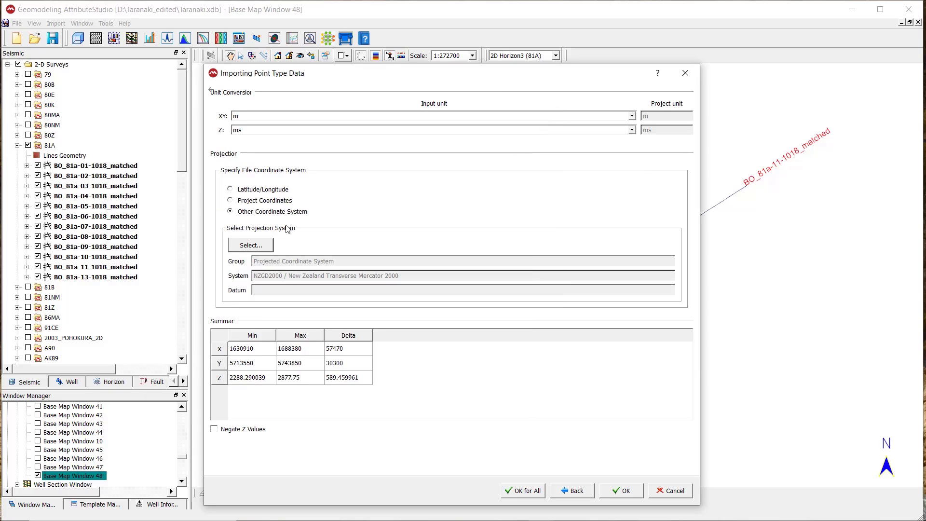
click(287, 202)
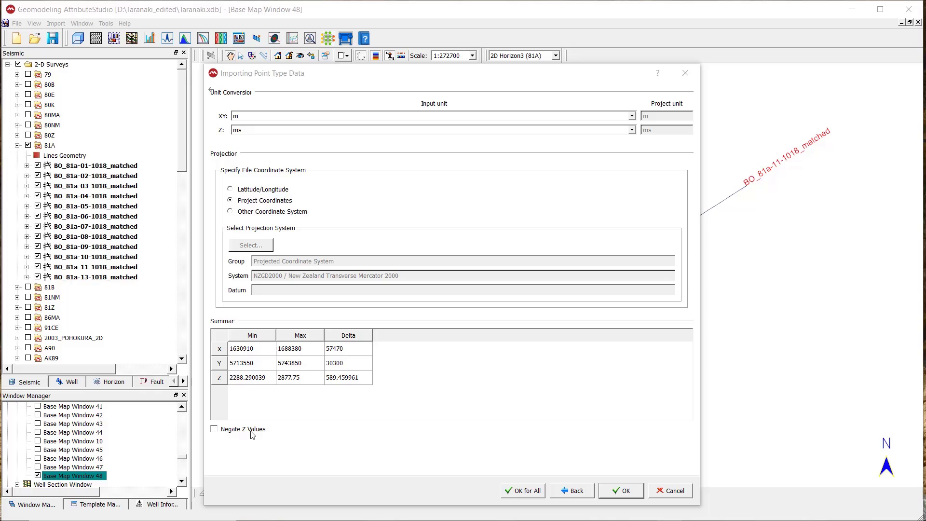
Import all selected horizon files with the same settings and display 2D Horizon1 (81A) on the base map.
click(523, 491)
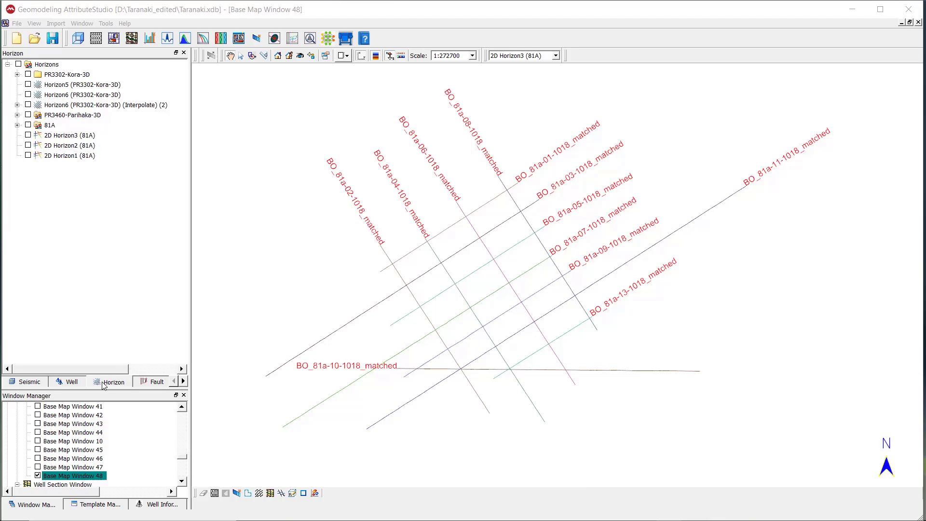
click(87, 157)
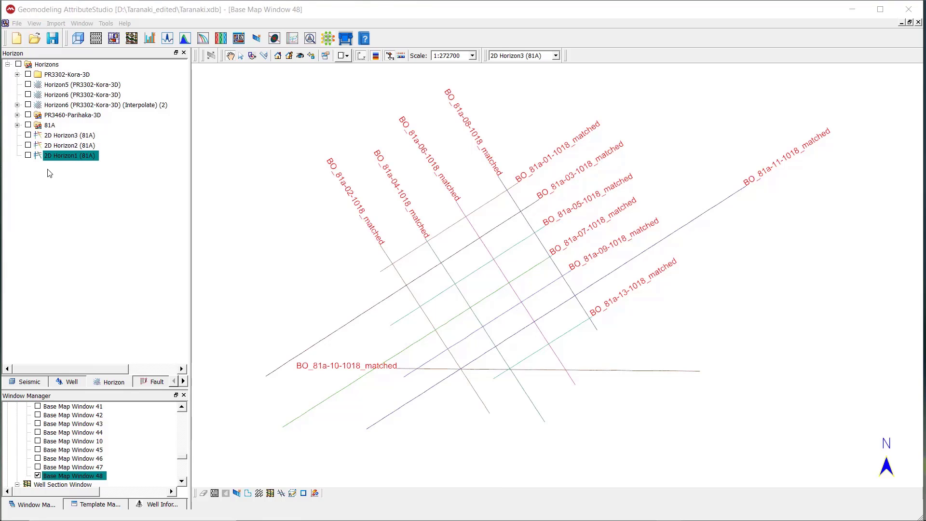
click(29, 155)
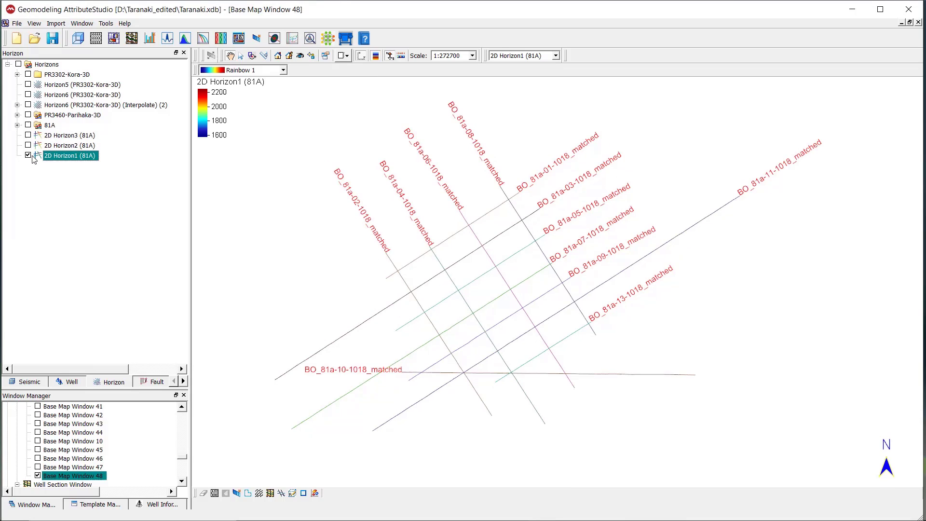
Set the line colour of 2D Horizon1 (81A) on the base map to red with a thicker line size.
double_click(80, 155)
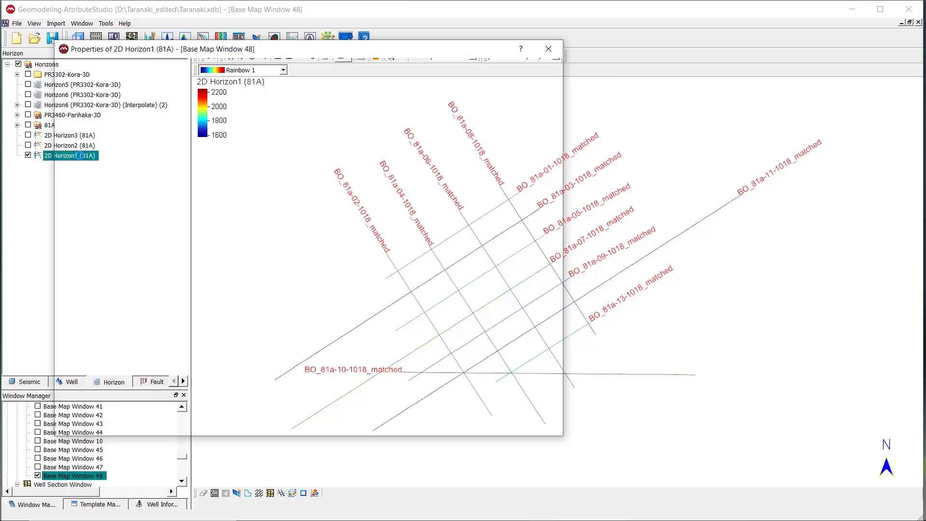
drag(188, 65, 174, 118)
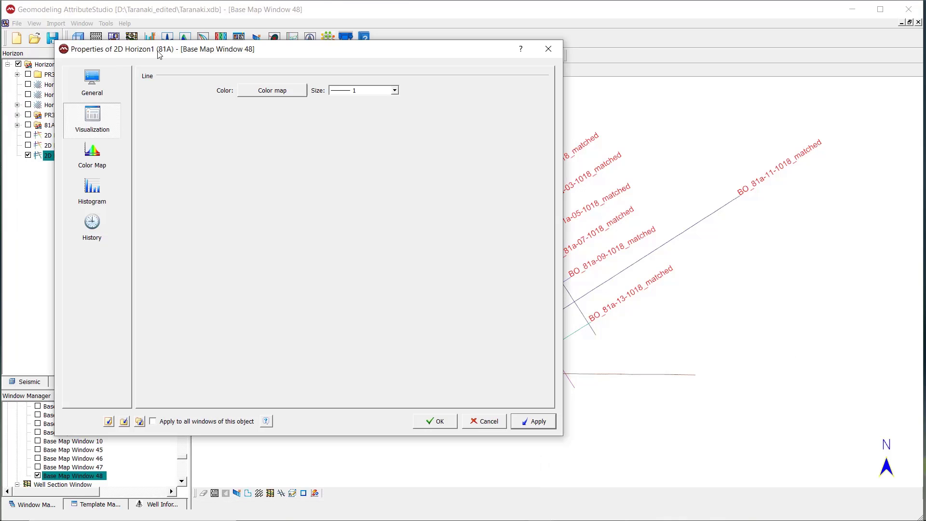
drag(162, 51, 46, 85)
click(155, 125)
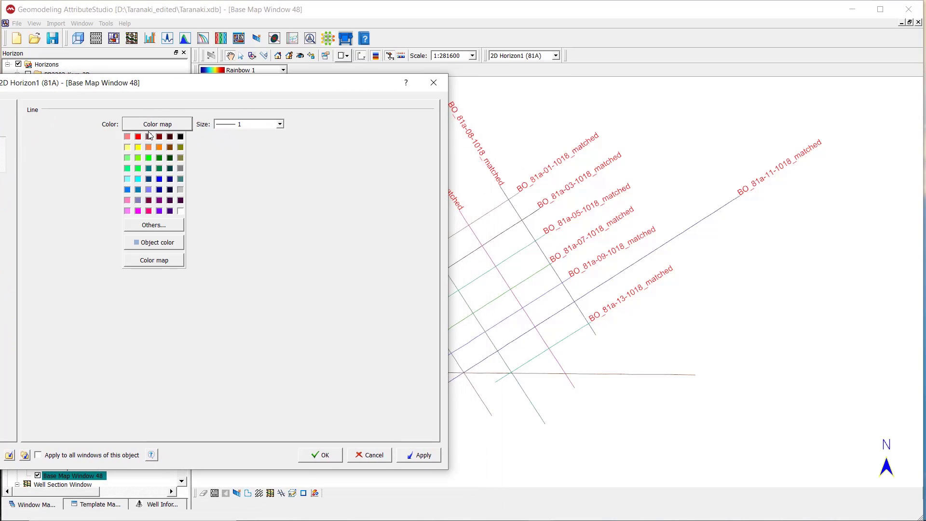
click(138, 137)
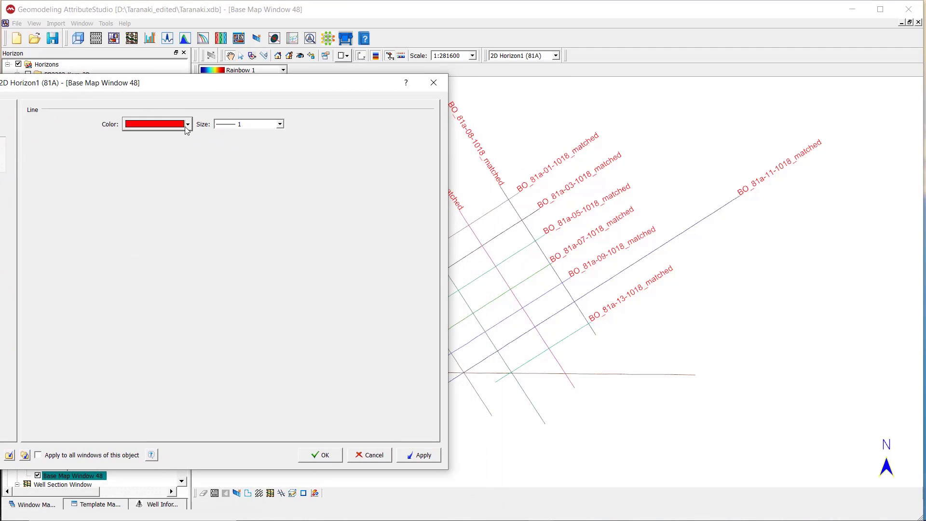
click(280, 124)
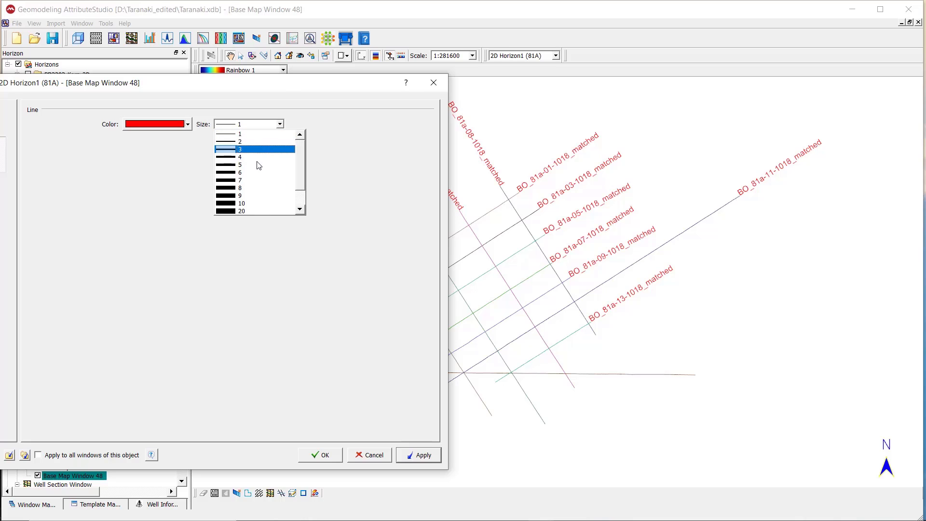
click(259, 166)
click(321, 455)
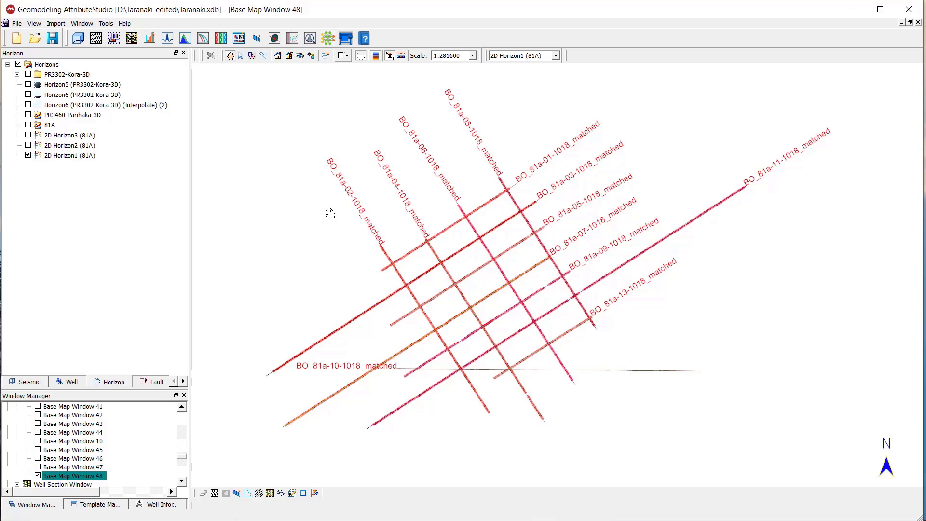
Create a new 3-D window and display all 2-D seismic lines of survey 81A in it.
click(81, 42)
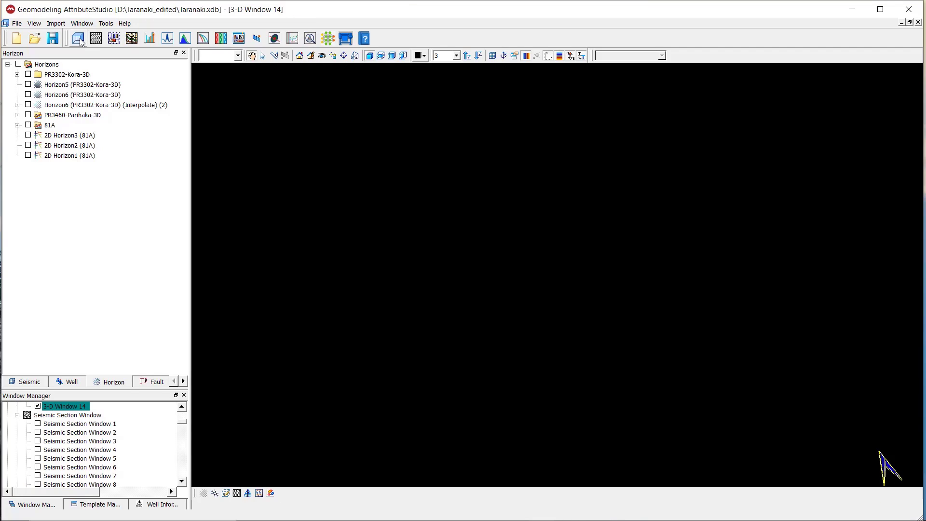
click(23, 384)
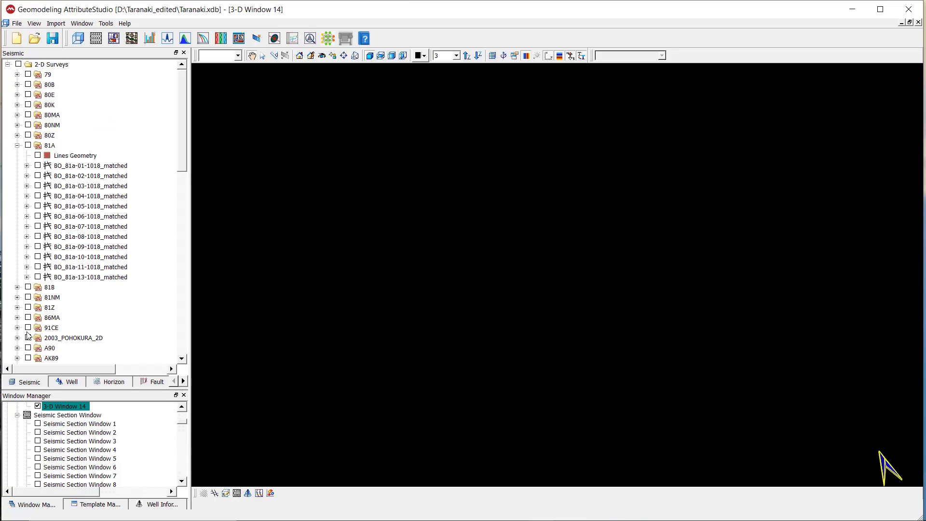
click(30, 150)
click(29, 147)
drag(615, 328, 471, 213)
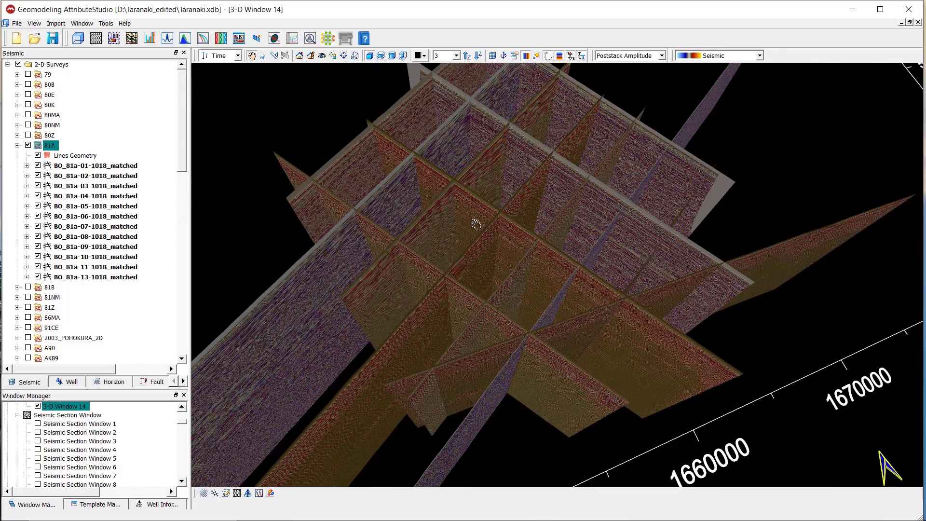
Add 2D Horizon3, 2D Horizon2 and 2D Horizon1 (81A) to the 3-D display of the seismic lines.
click(114, 382)
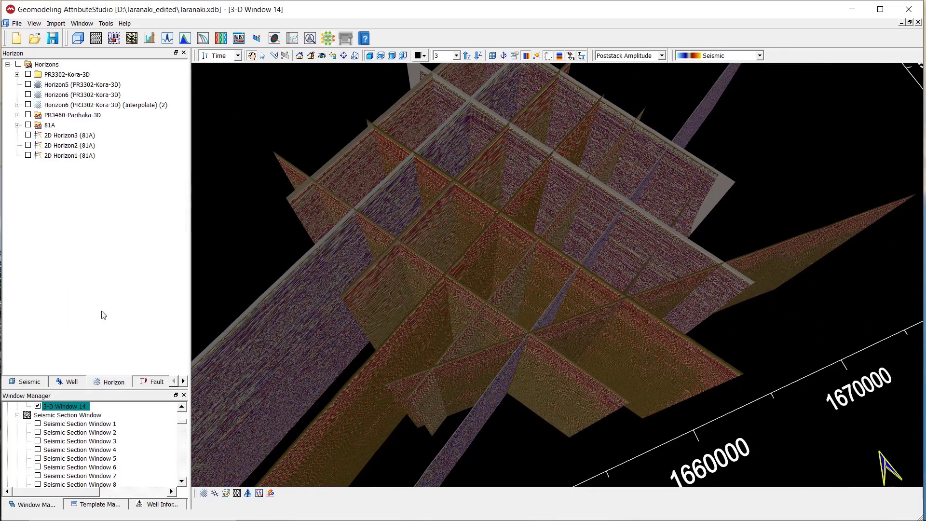
click(28, 135)
click(28, 145)
click(29, 155)
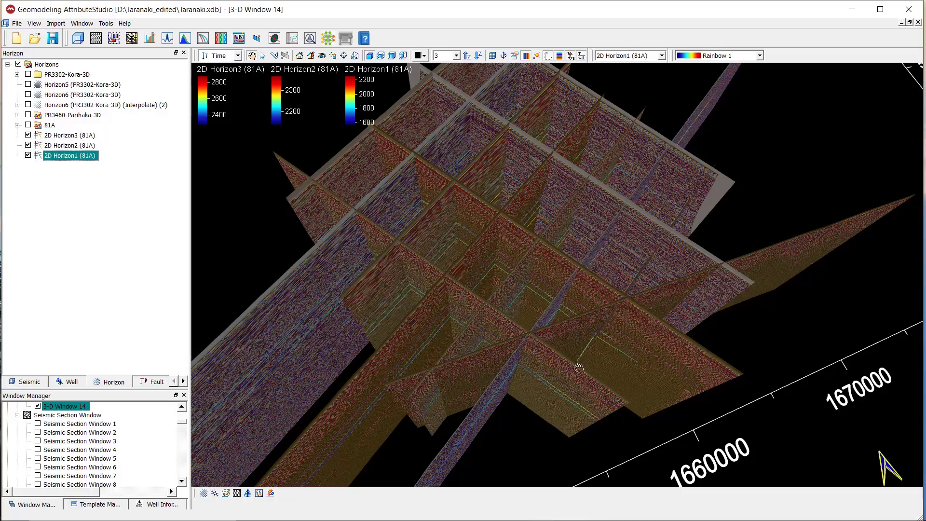
Set the line colour of 2D Horizon3 (81A) in the 3-D window to red with a thicker line size.
drag(546, 347, 608, 370)
click(76, 137)
double_click(76, 138)
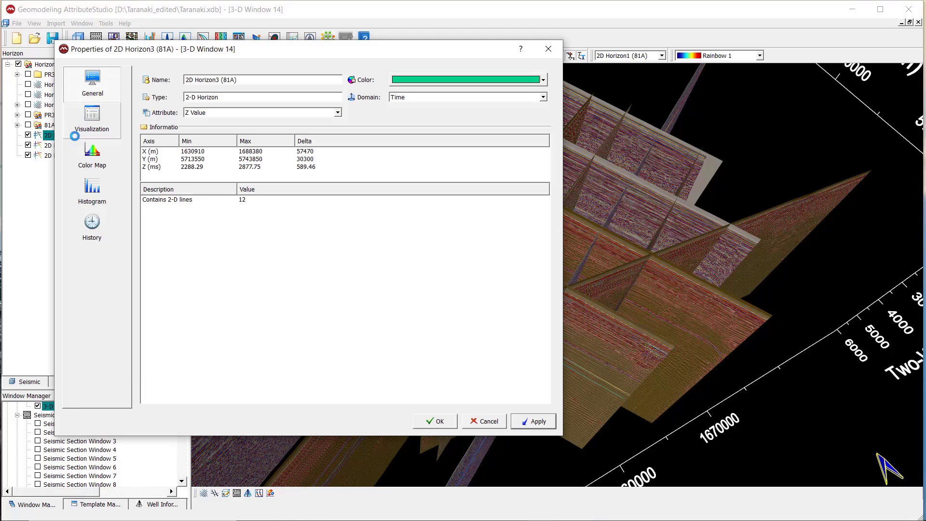
drag(151, 57, 95, 210)
click(54, 203)
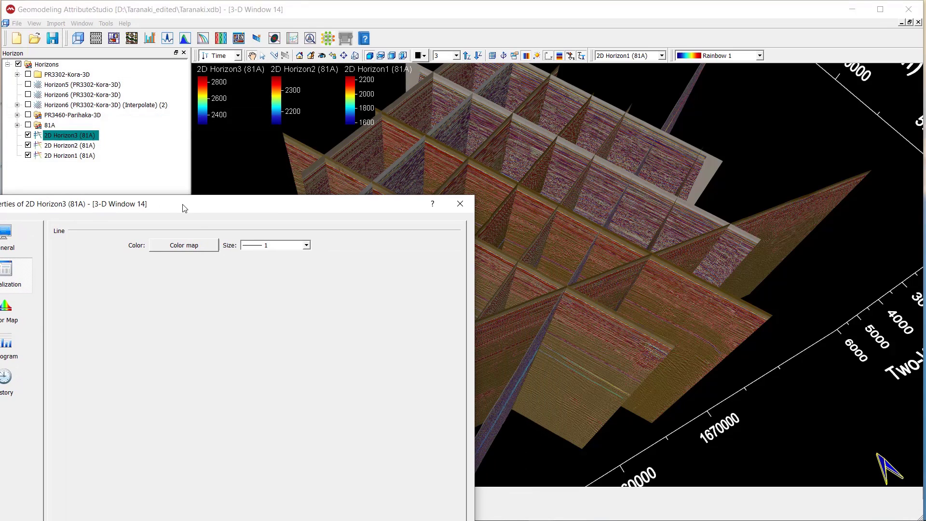
click(195, 247)
click(165, 258)
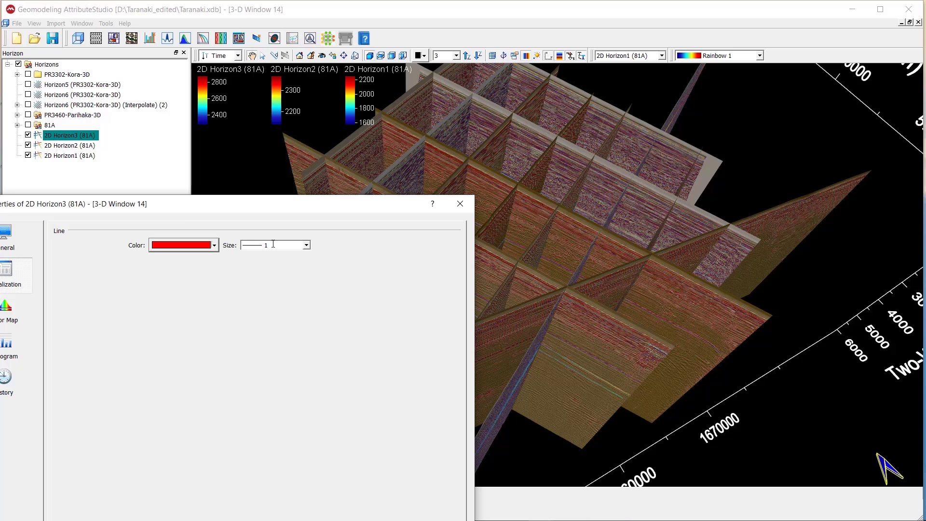
click(306, 246)
click(310, 273)
drag(314, 208, 291, 77)
click(333, 447)
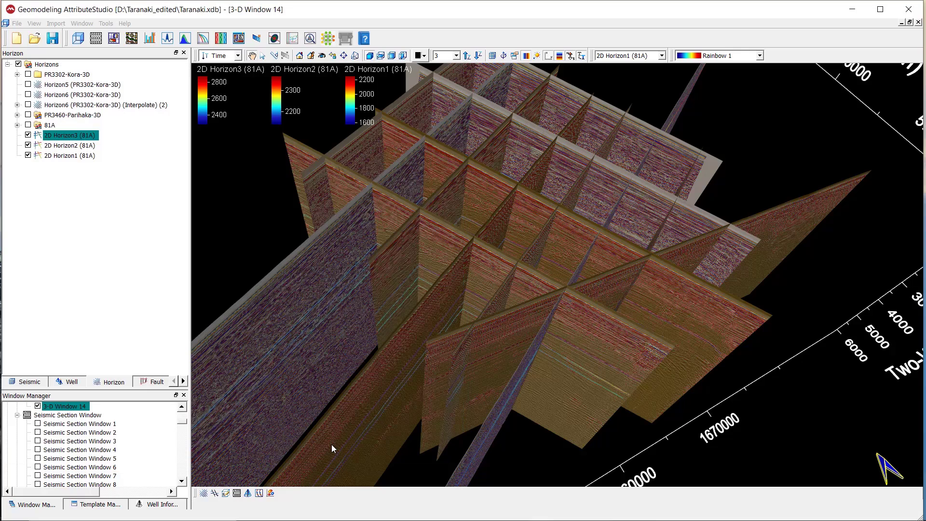
Set the line colour of 2D Horizon2 (81A) in the 3-D window to yellow with a thicker line size.
click(82, 146)
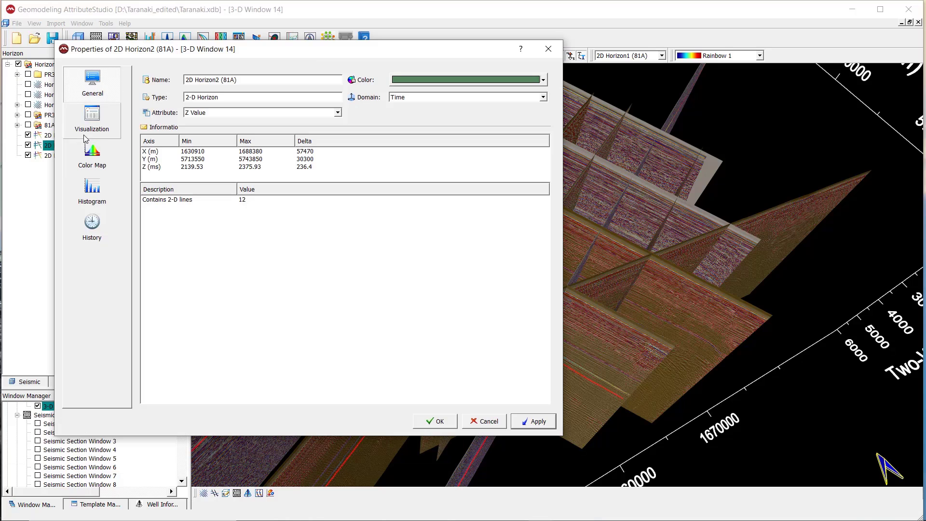
click(89, 126)
drag(191, 51, 51, 124)
click(136, 166)
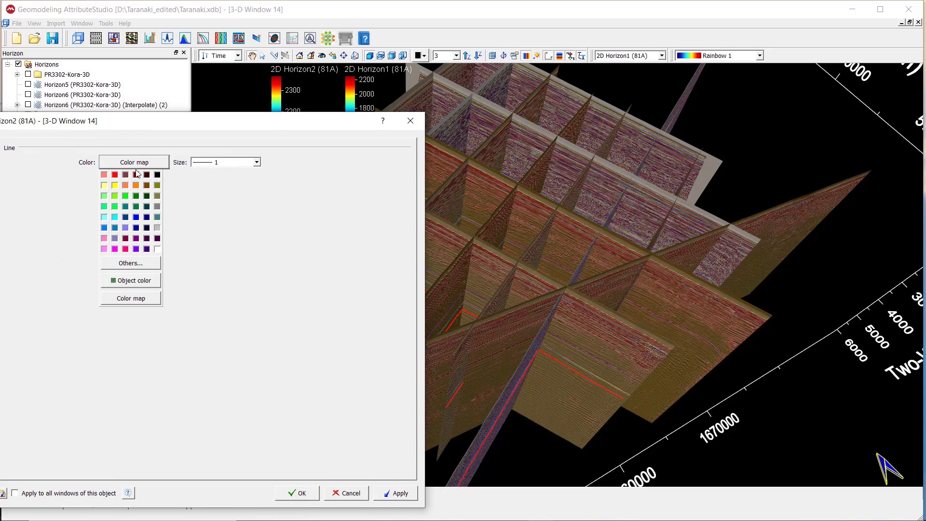
click(116, 186)
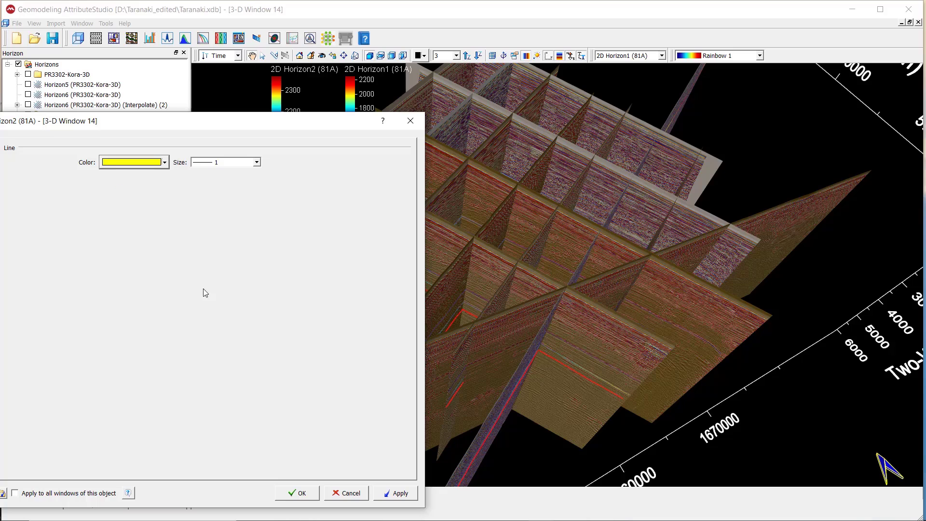
click(257, 167)
click(251, 257)
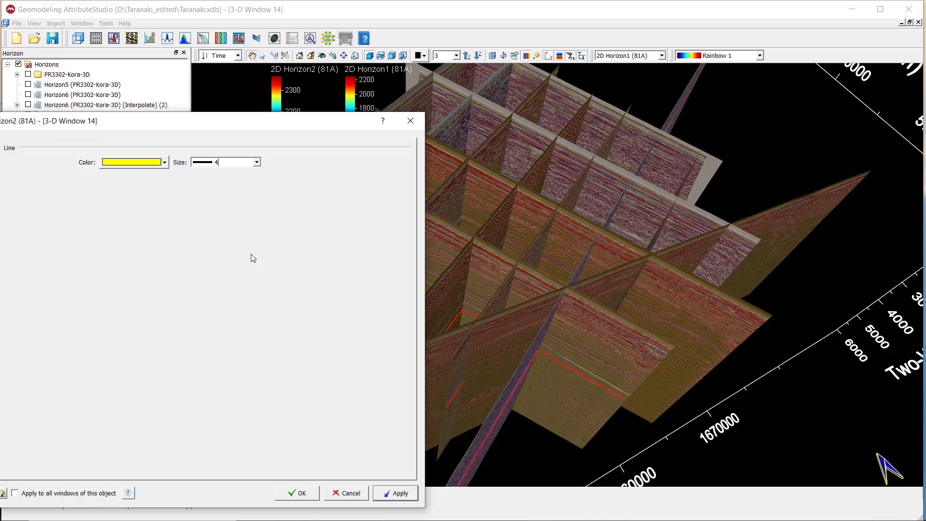
click(296, 494)
Set the line colour of 2D Horizon1 (81A) in the 3-D window to bright green with line size 3.
click(76, 156)
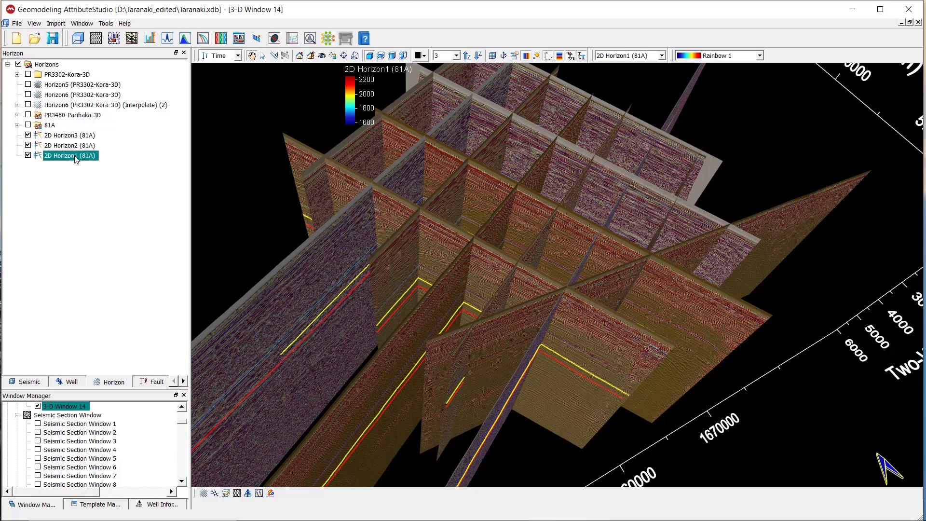
double_click(73, 155)
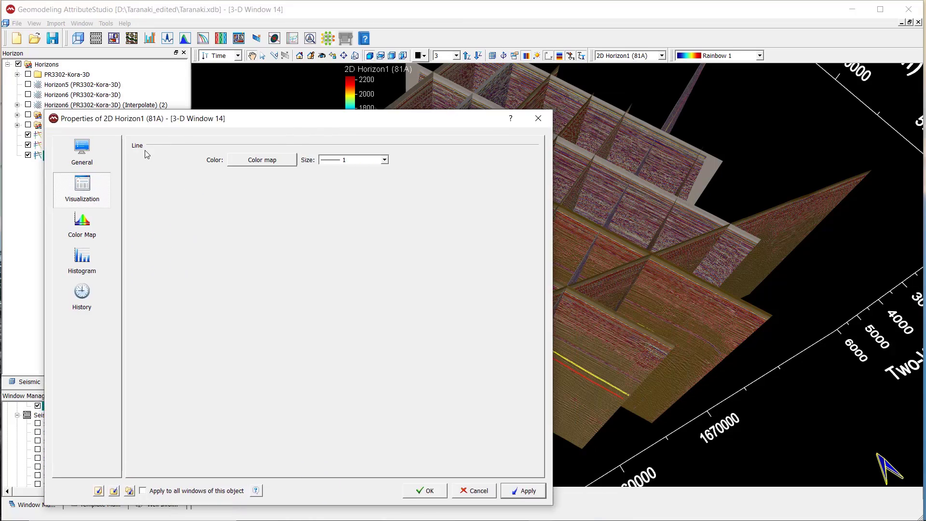
click(116, 217)
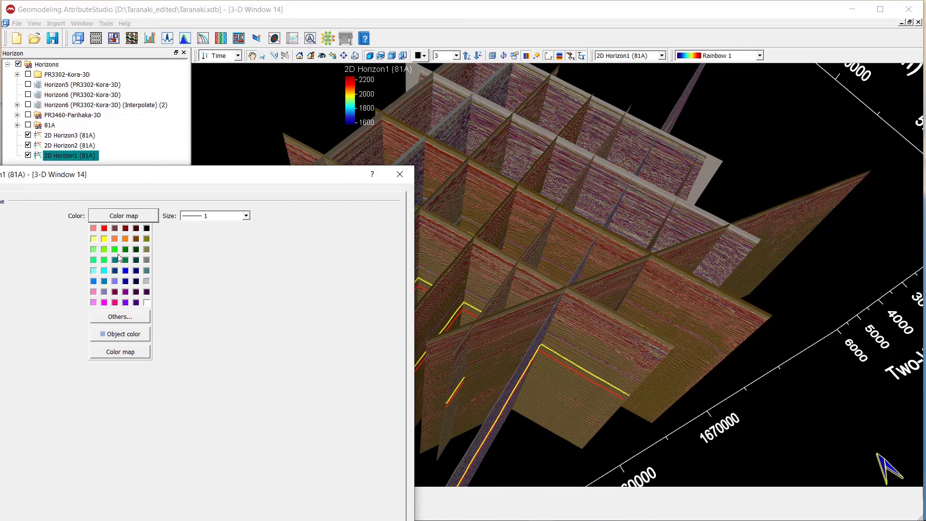
click(115, 249)
click(246, 215)
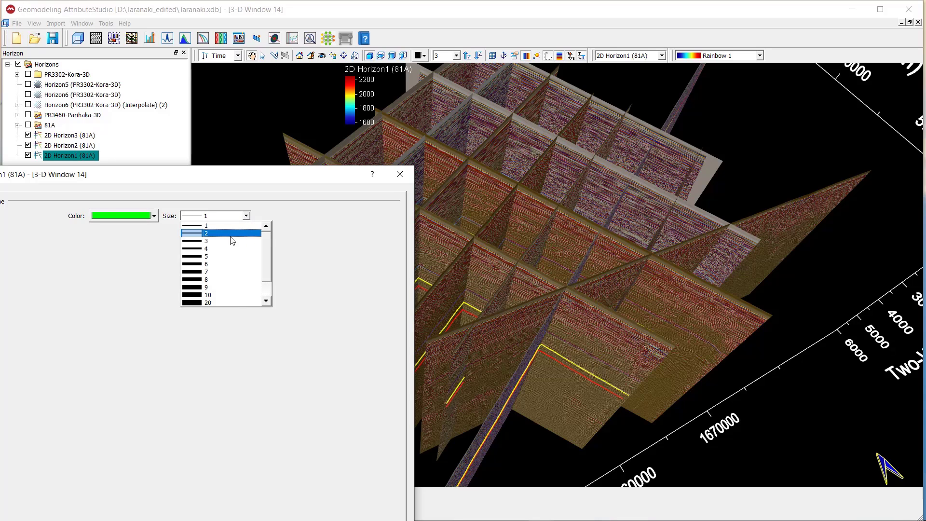
click(251, 235)
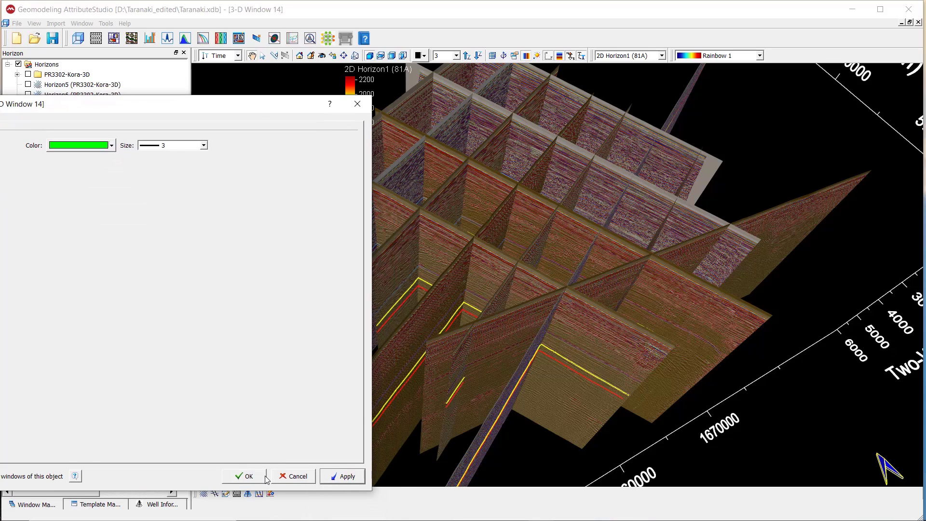
click(265, 477)
Examine how the three coloured horizons follow the 81A seismic sections from several viewing angles and close up.
drag(494, 324, 458, 345)
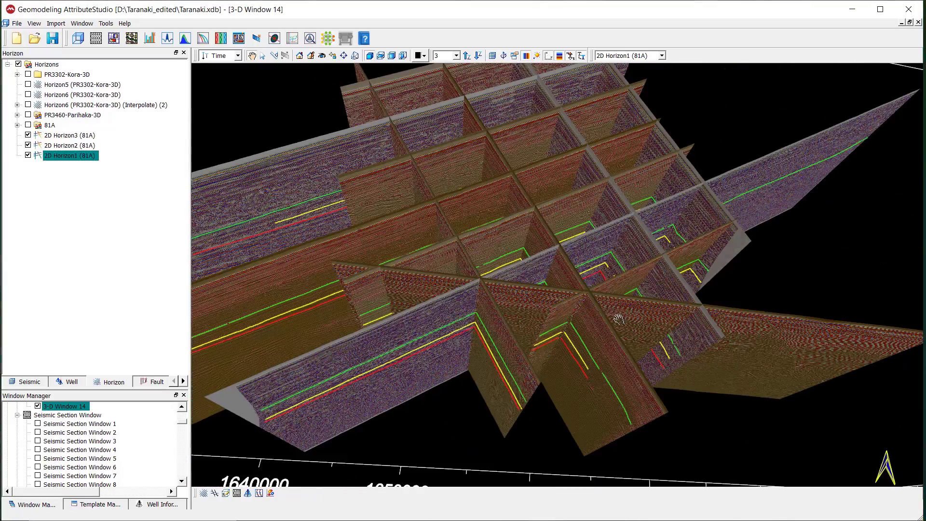
scroll(619, 319, up, 5)
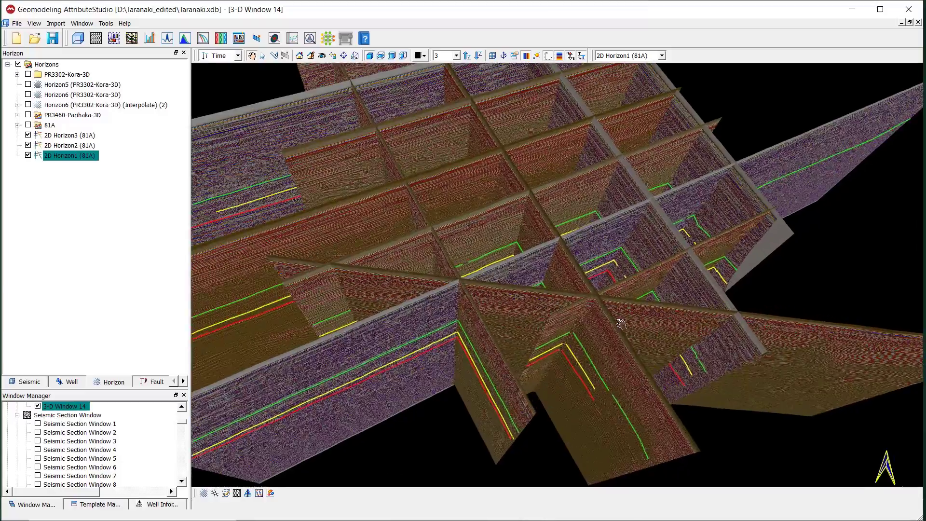
drag(617, 310, 614, 388)
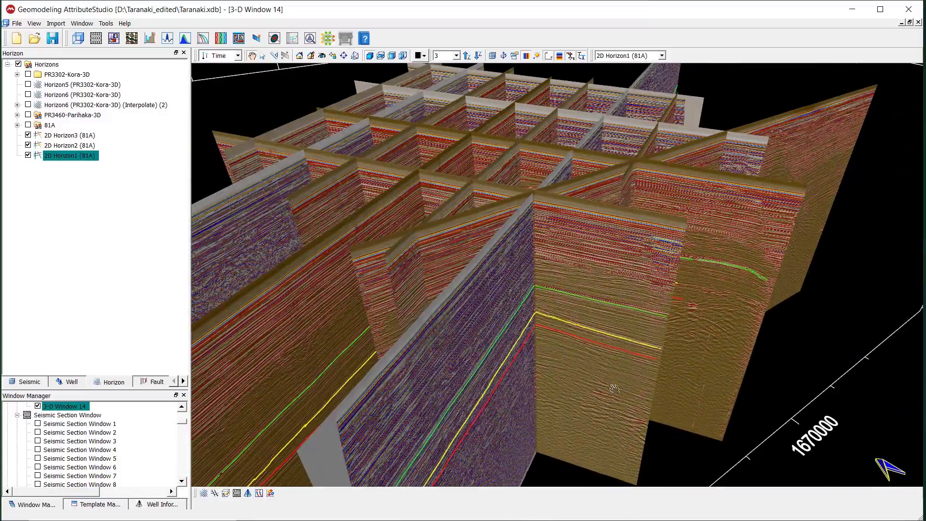
drag(516, 367, 604, 351)
drag(476, 323, 545, 288)
drag(533, 326, 468, 357)
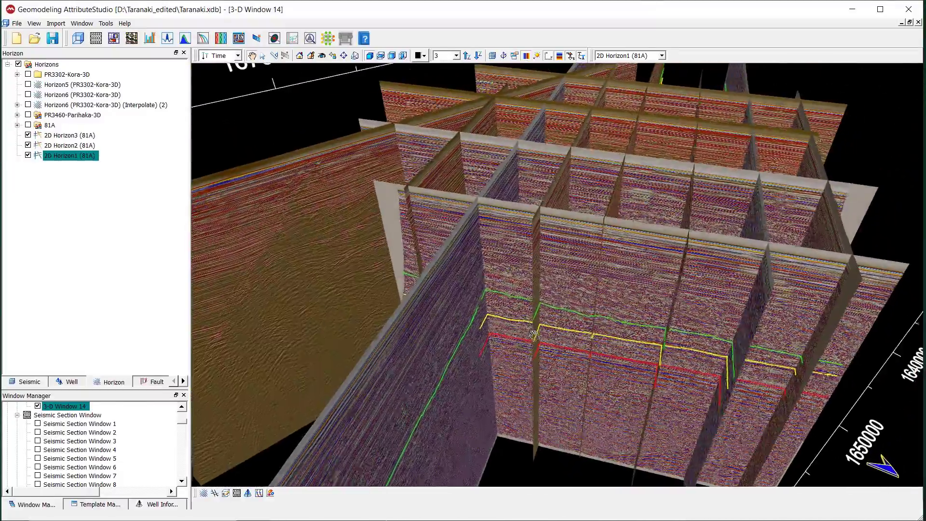